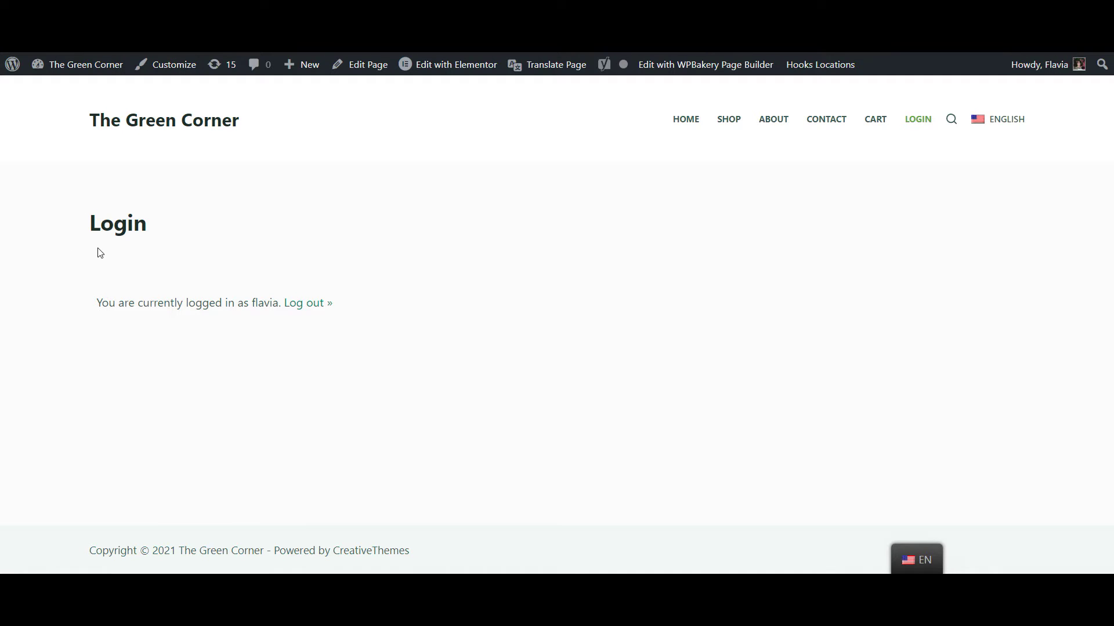
Step: Load the Login page in the translation editor, in English and viewing as the current user
left_click_drag(351, 311, 286, 302)
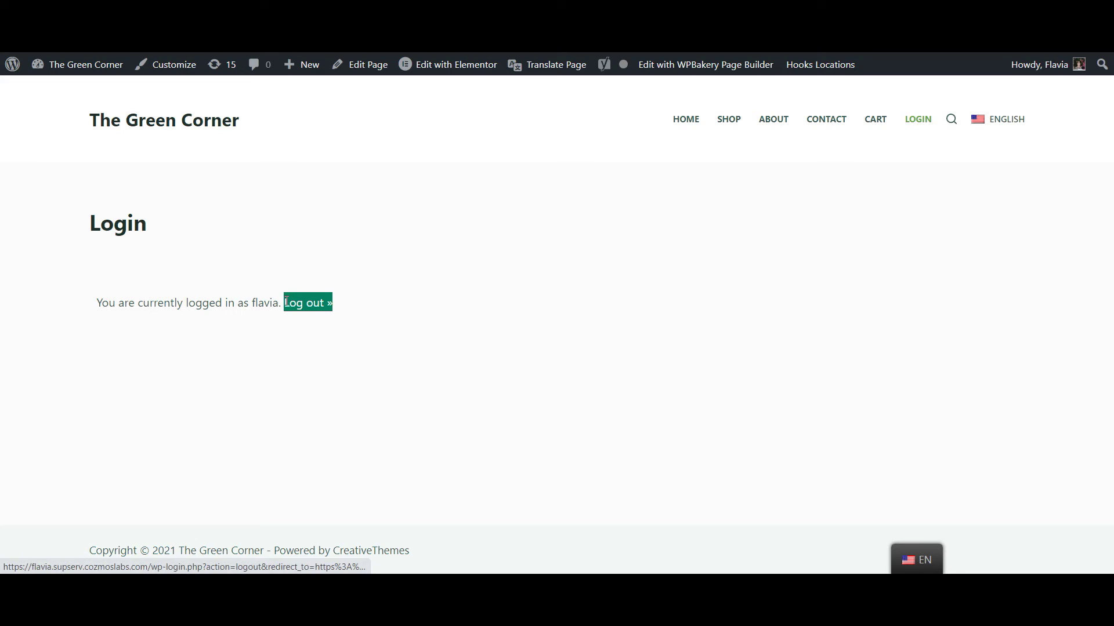
left_click(266, 348)
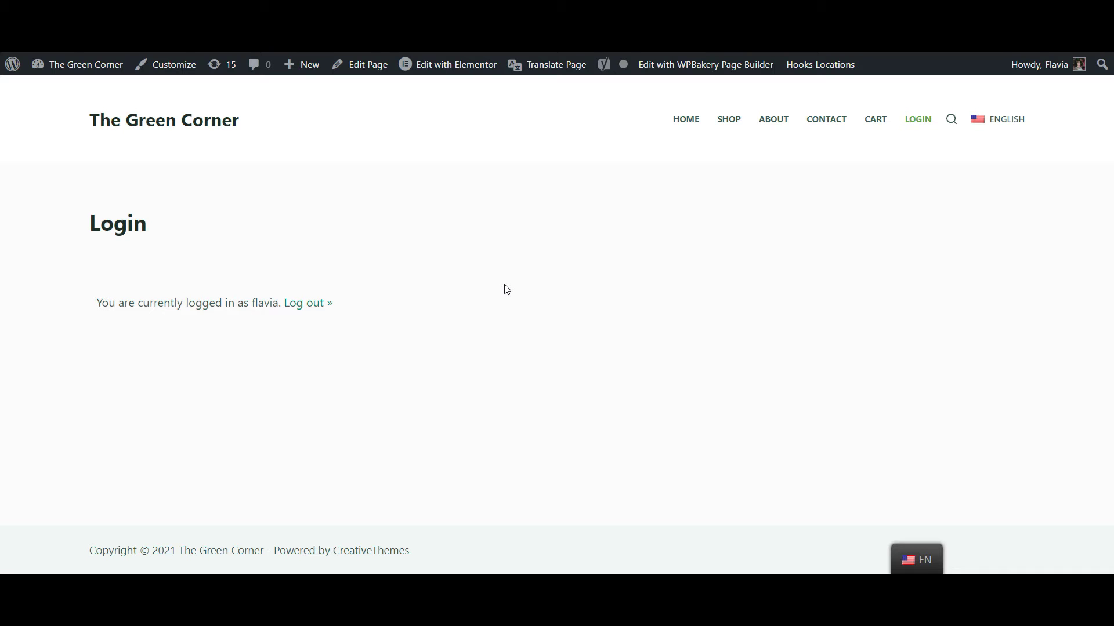
left_click(551, 65)
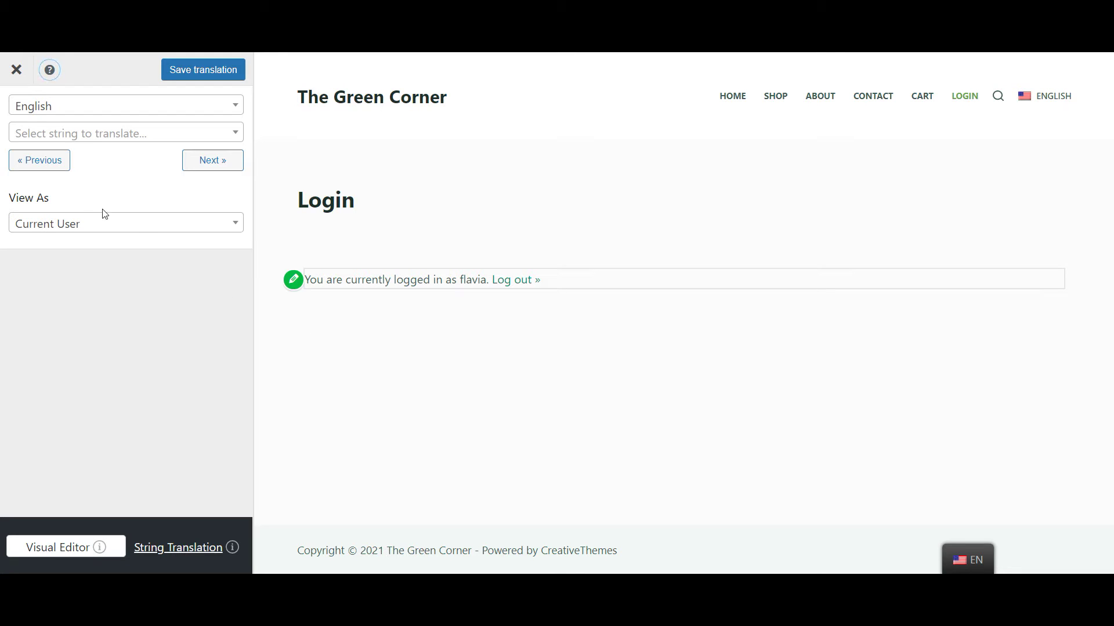
left_click_drag(60, 198, 3, 202)
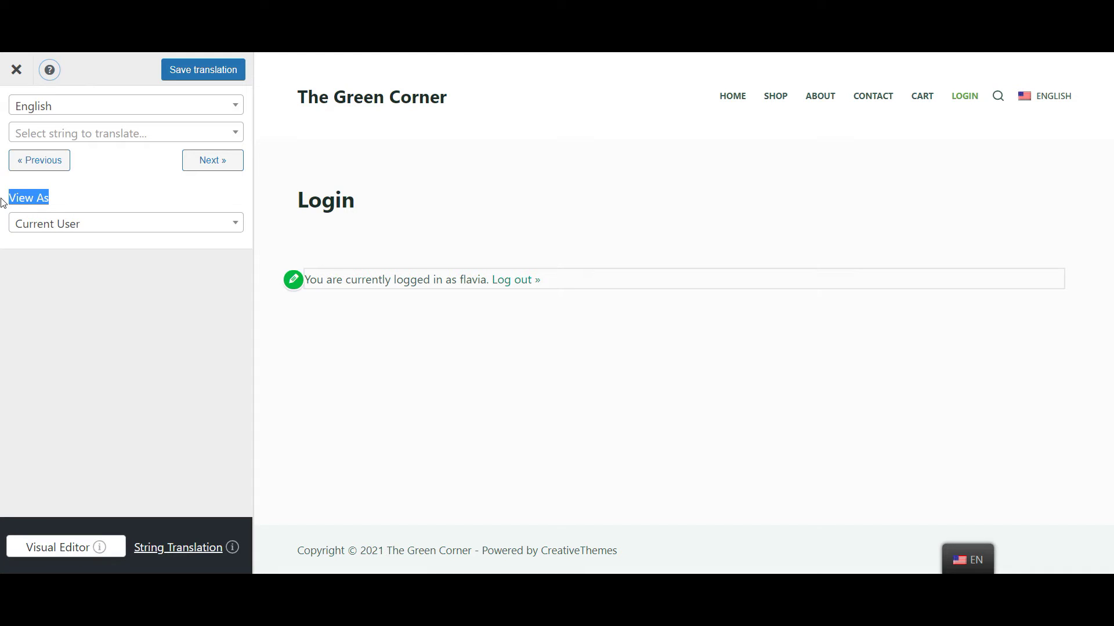
Step: Preview as Logged Out and give 'Username or Email' the Romanian 'Nume Utilizator sau E-mail'
left_click(51, 223)
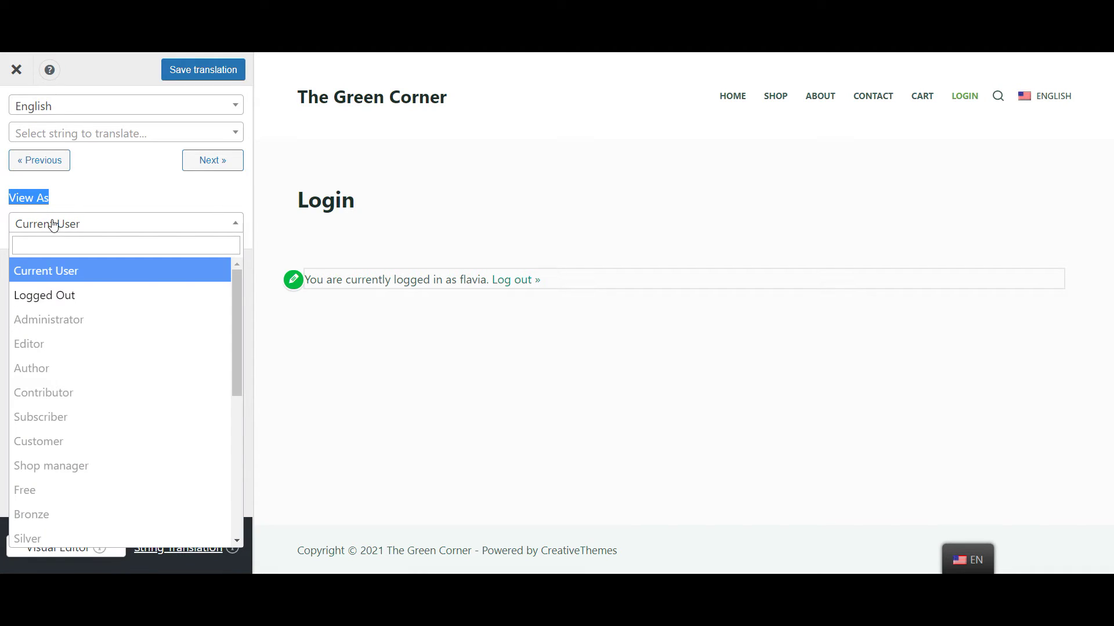
left_click(78, 297)
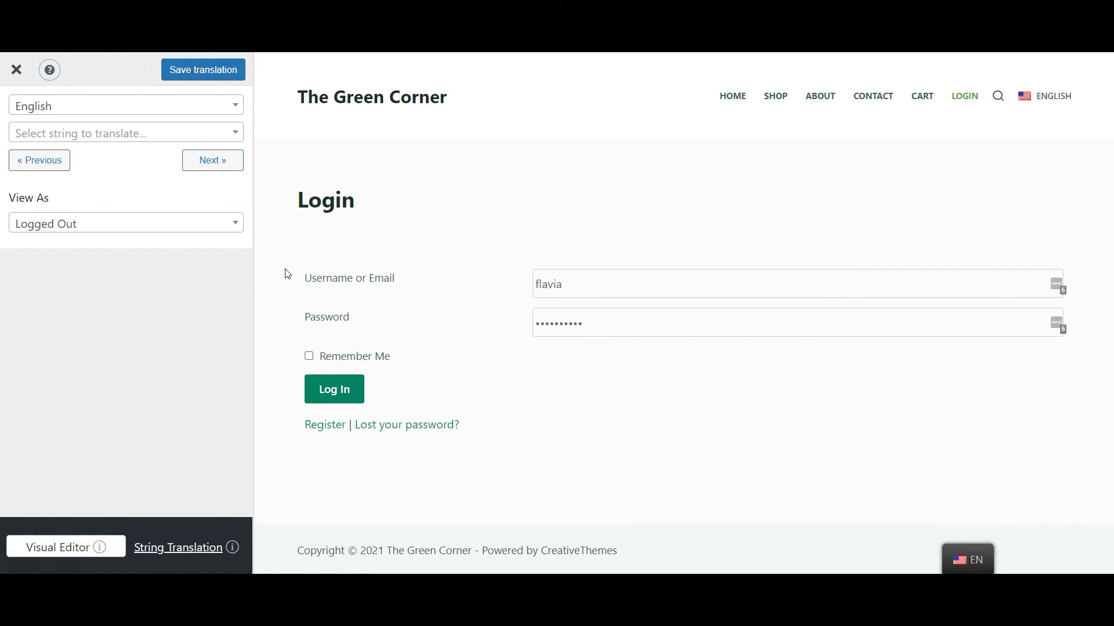
left_click(294, 279)
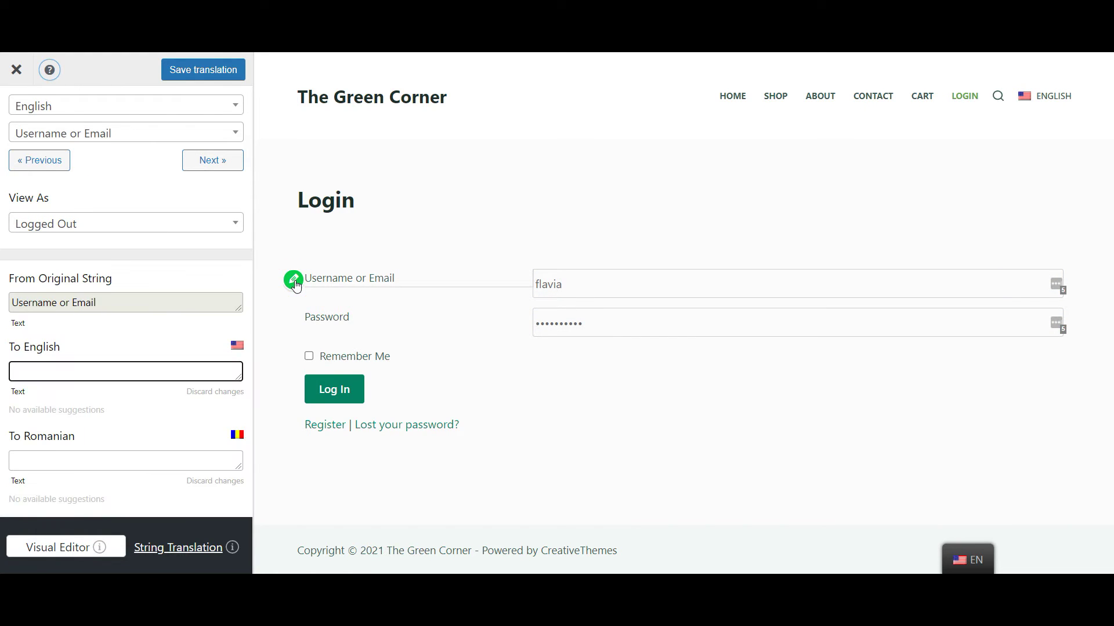
left_click(68, 459)
type("Nume Utilizator sau E-mail")
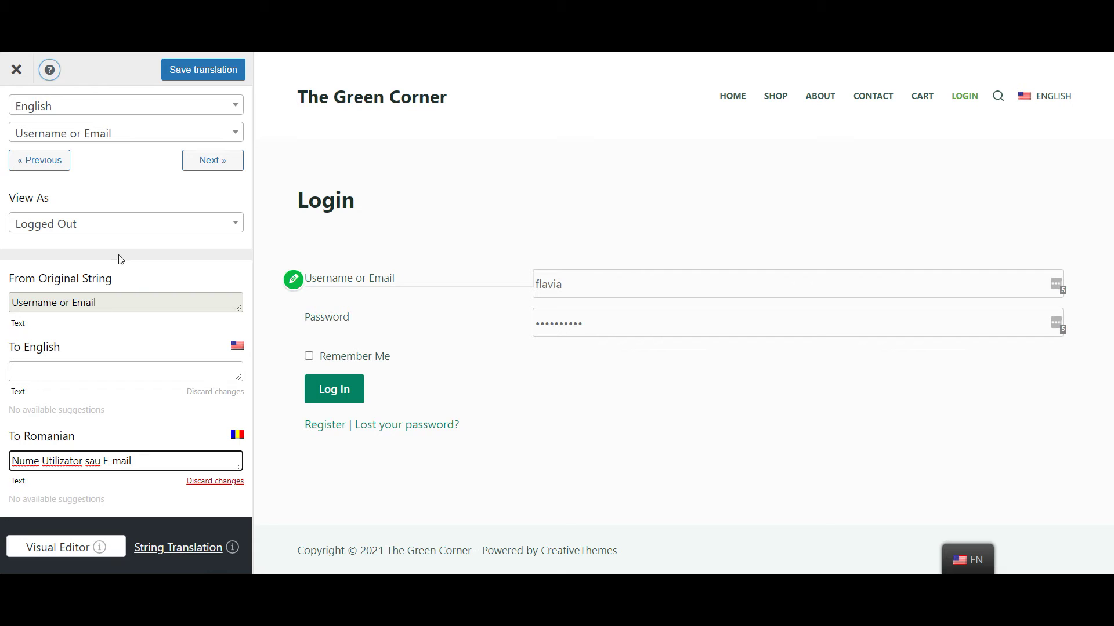
Step: Set the English login label to 'Username/Email' and save the translation
left_click_drag(129, 281, 13, 286)
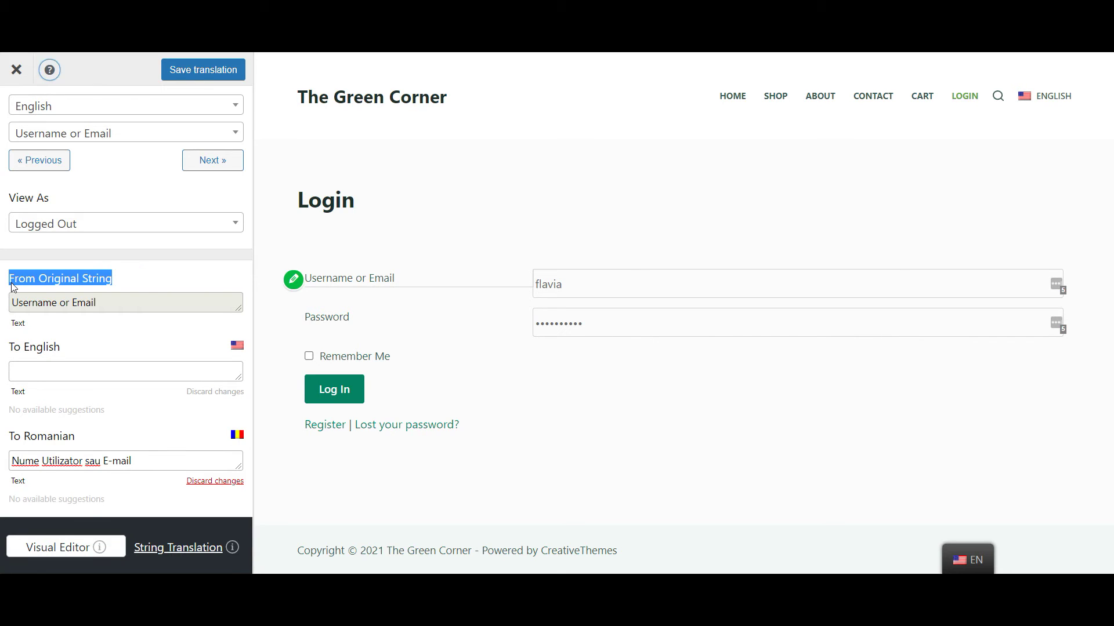
left_click(146, 288)
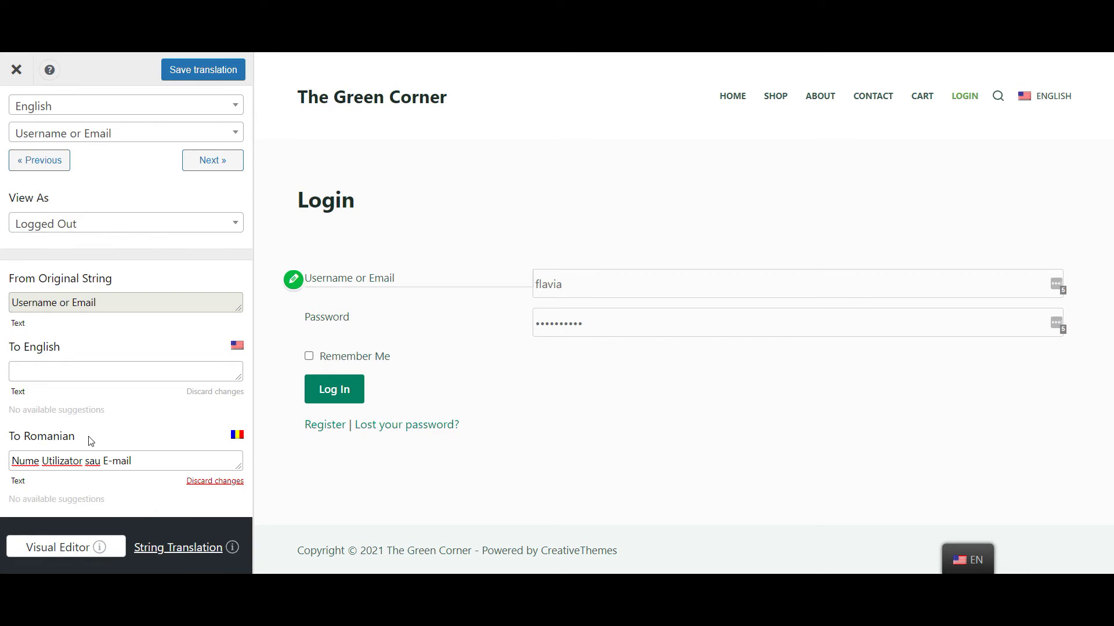
left_click(77, 370)
type("Username/Email")
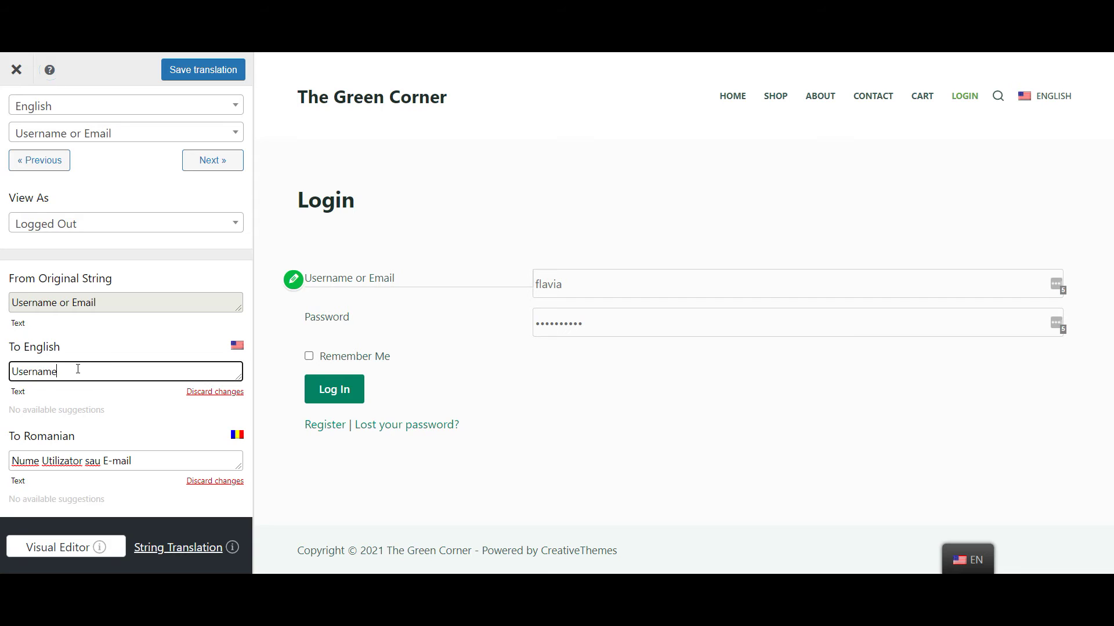
left_click(175, 68)
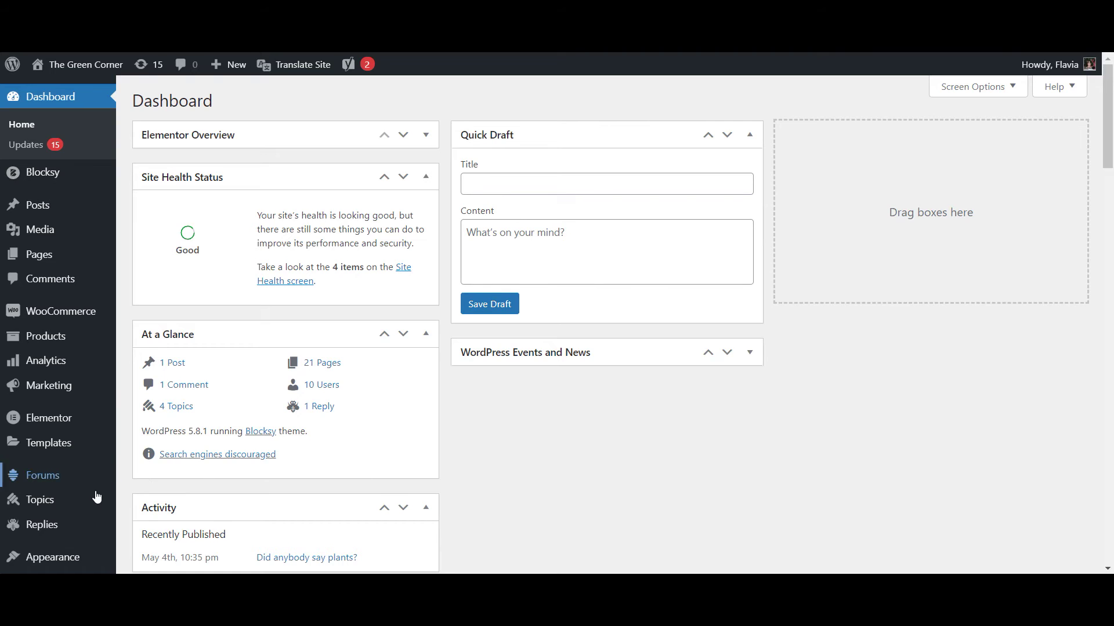
Step: Activate the Browse As User Role pro add-on in TranslatePress Settings > Addons
scroll(94, 495, "down", 5)
mouse_move(51, 479)
left_click(156, 516)
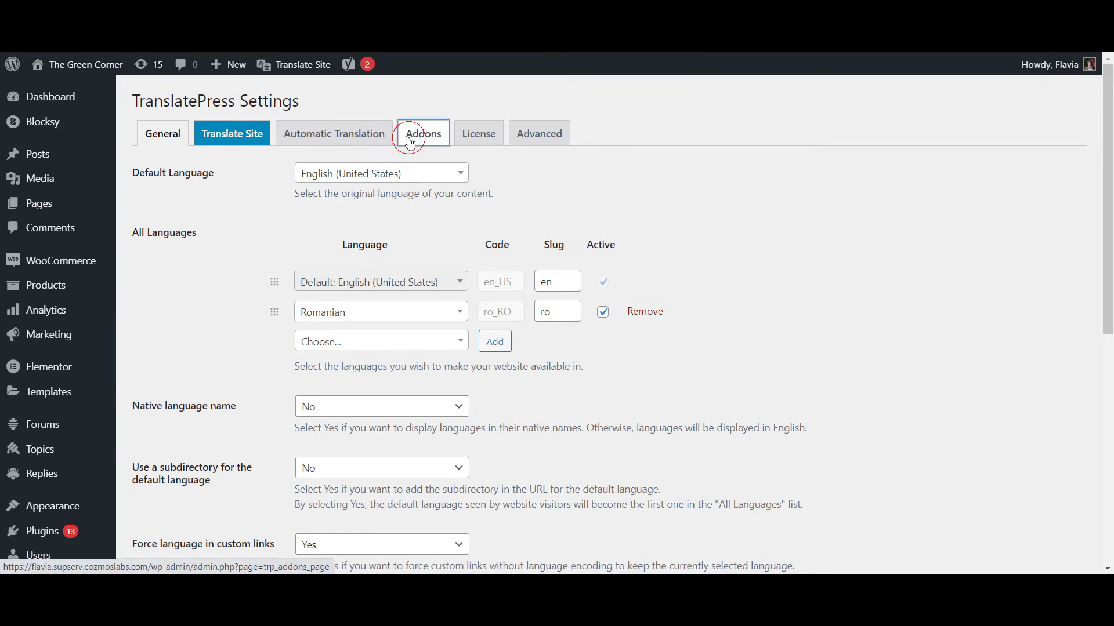
left_click(410, 143)
scroll(447, 271, "down", 7)
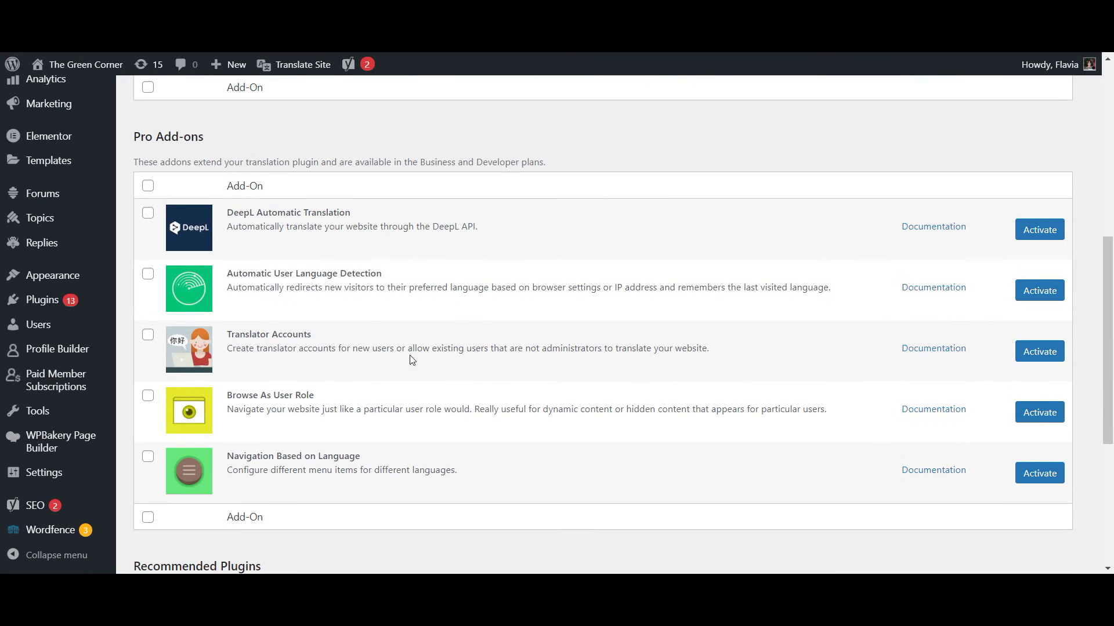
left_click_drag(320, 397, 225, 397)
left_click(380, 397)
left_click(1030, 412)
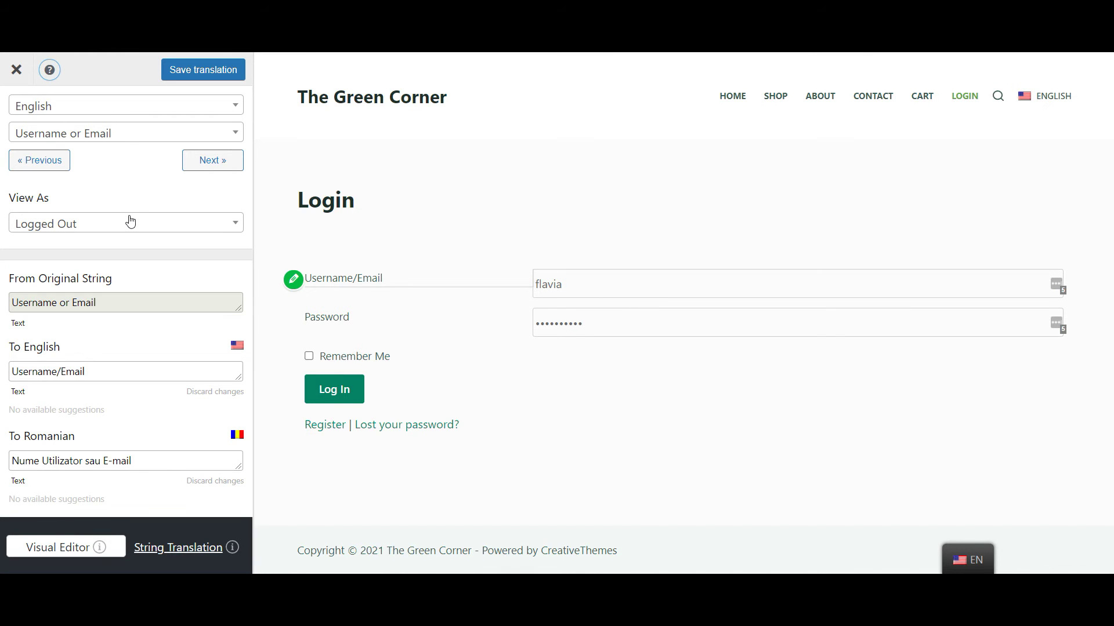
left_click(130, 222)
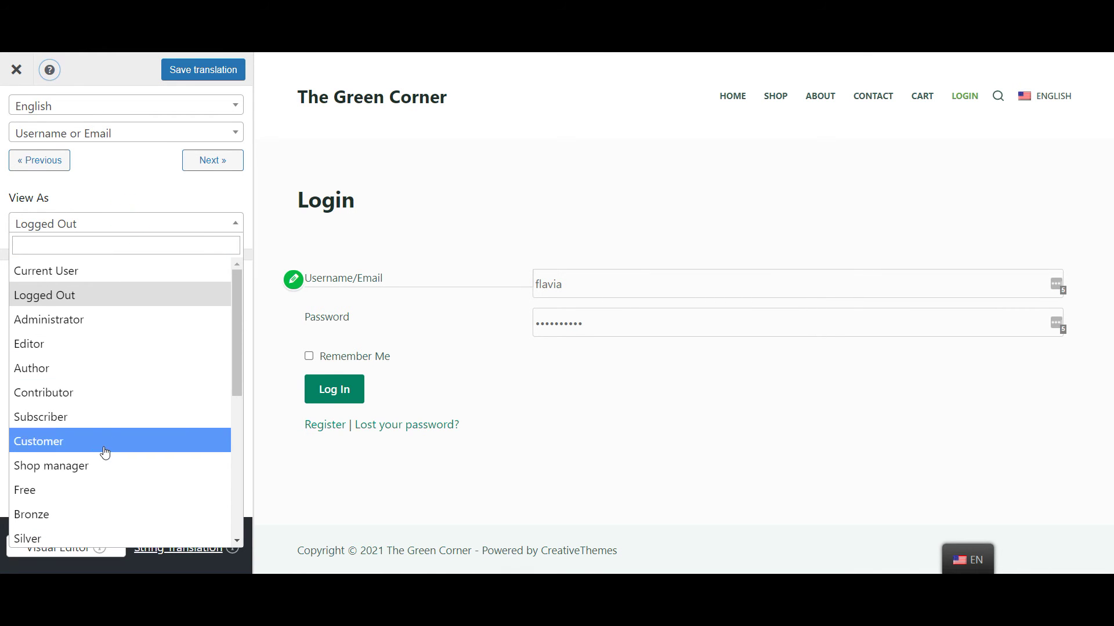
scroll(105, 479, "down", 3)
scroll(103, 490, "down", 4)
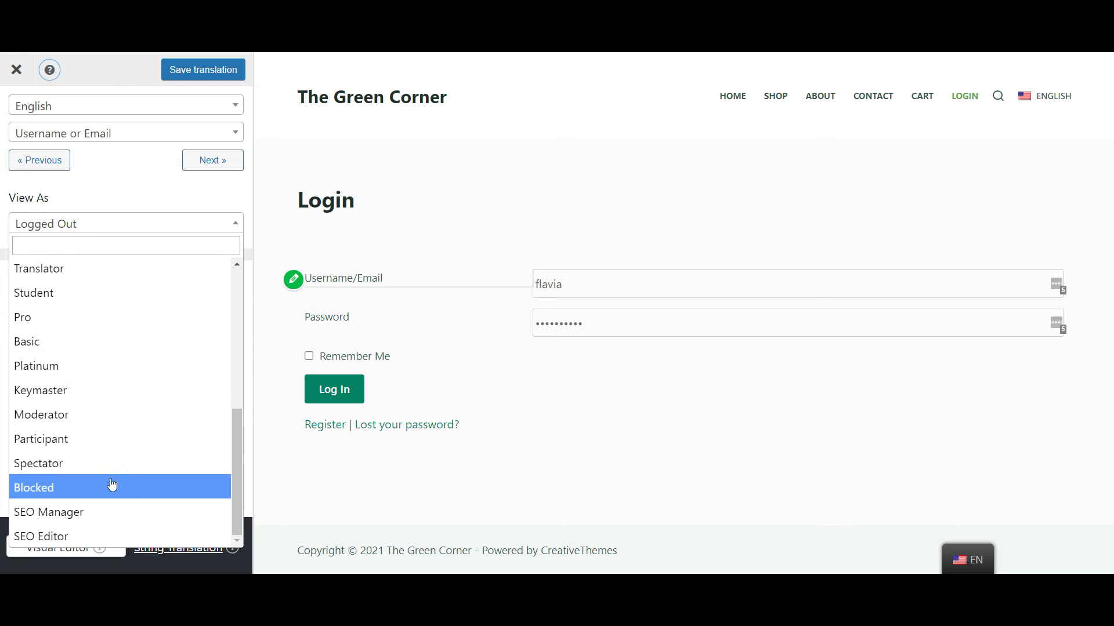
scroll(128, 387, "up", 7)
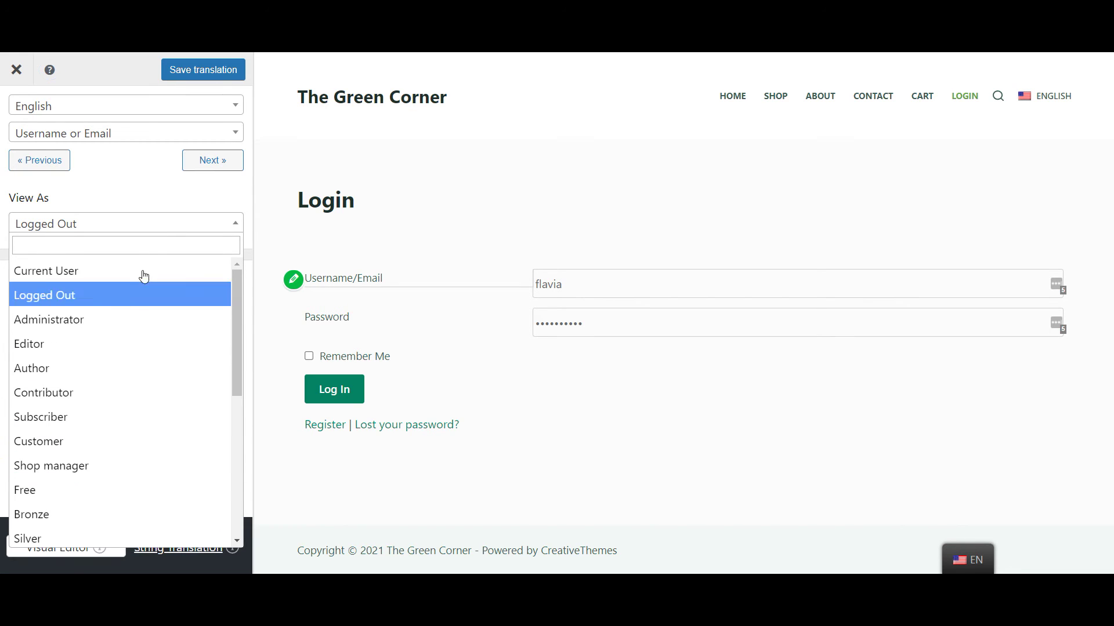
left_click(141, 175)
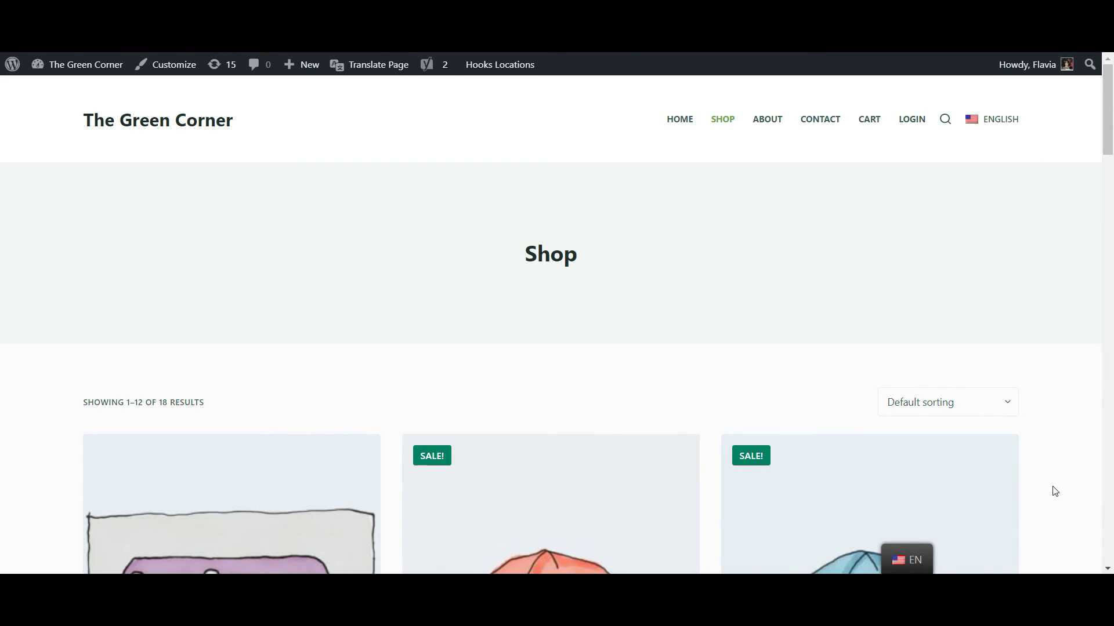
Step: Open the Beanie product in the translation editor and add it to the cart
scroll(1054, 491, "down", 6)
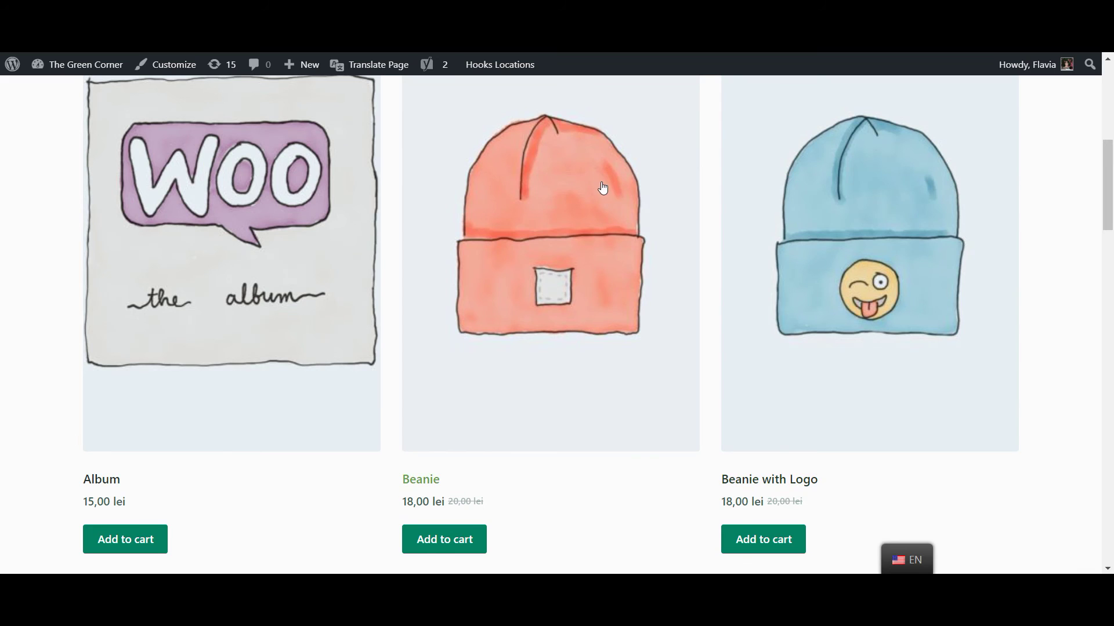
left_click(603, 188)
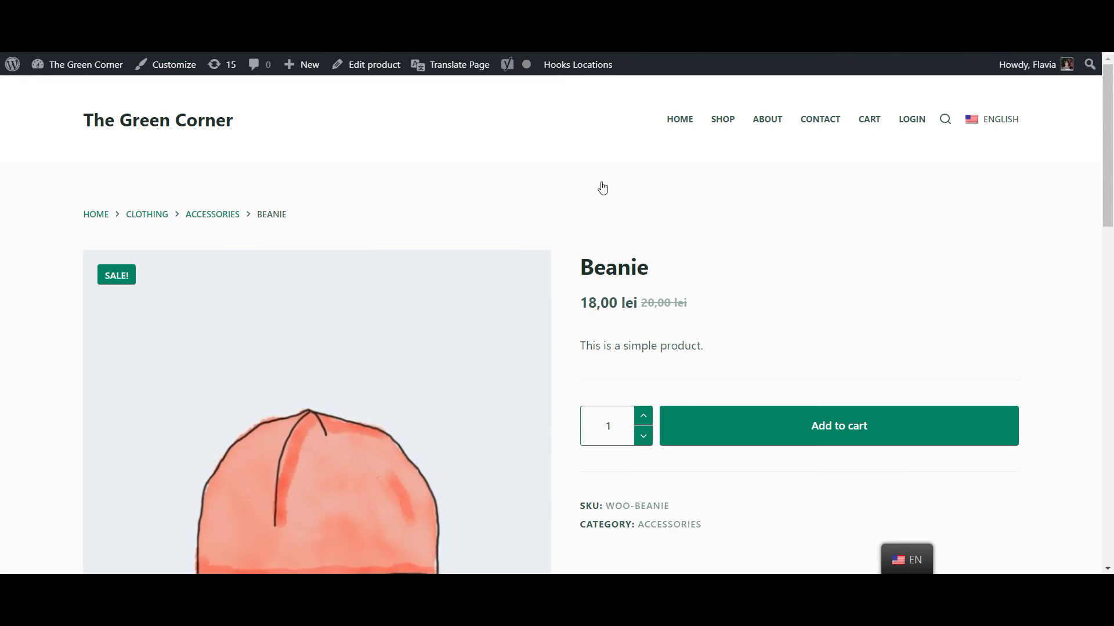
left_click(449, 70)
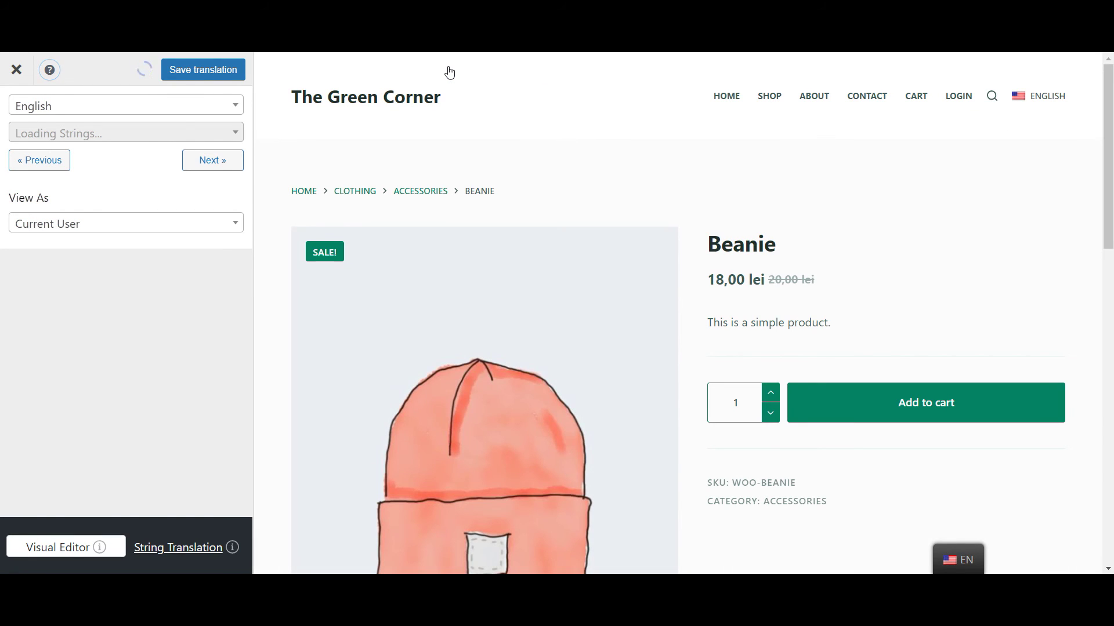
left_click(909, 406)
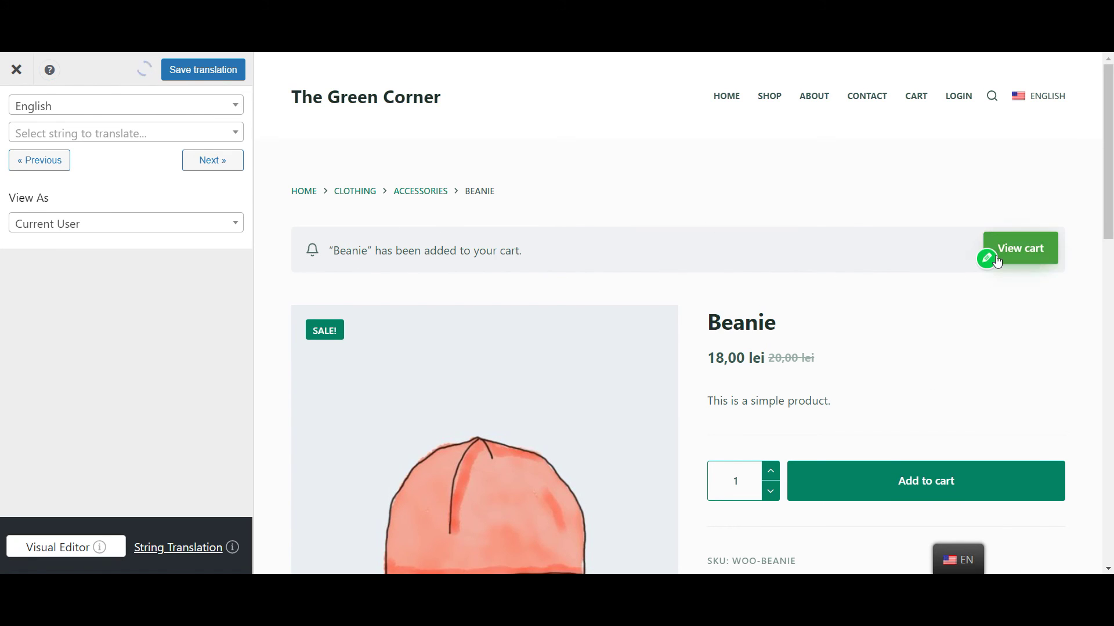
Step: Translate 'View cart' into Romanian as 'Vezi cosul' and save it
left_click(987, 258)
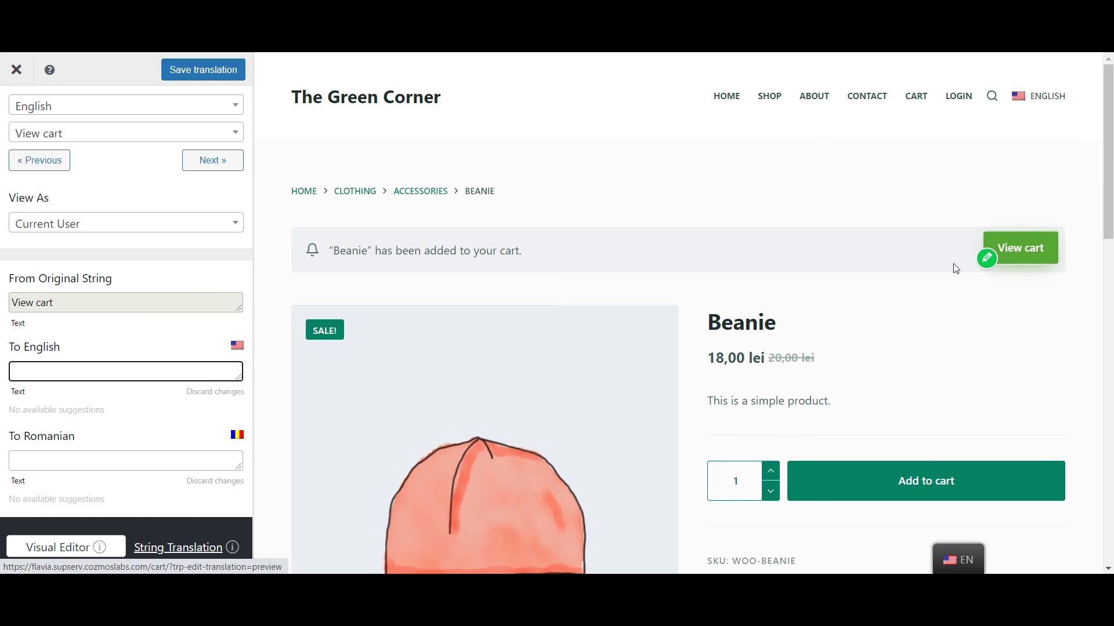
left_click(150, 457)
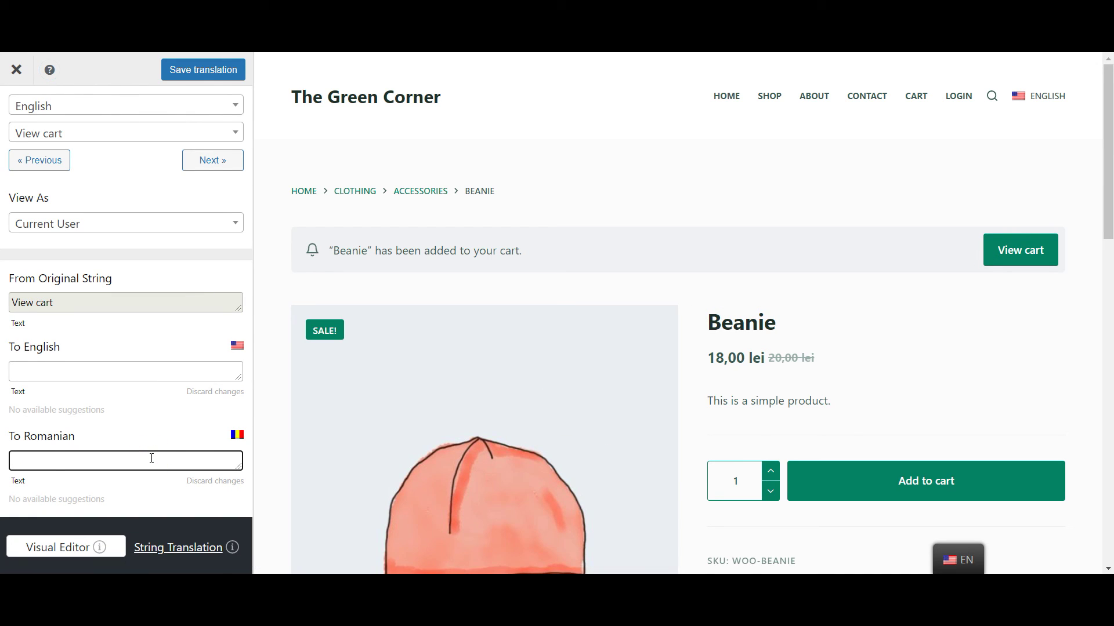
type("Vezi cosul")
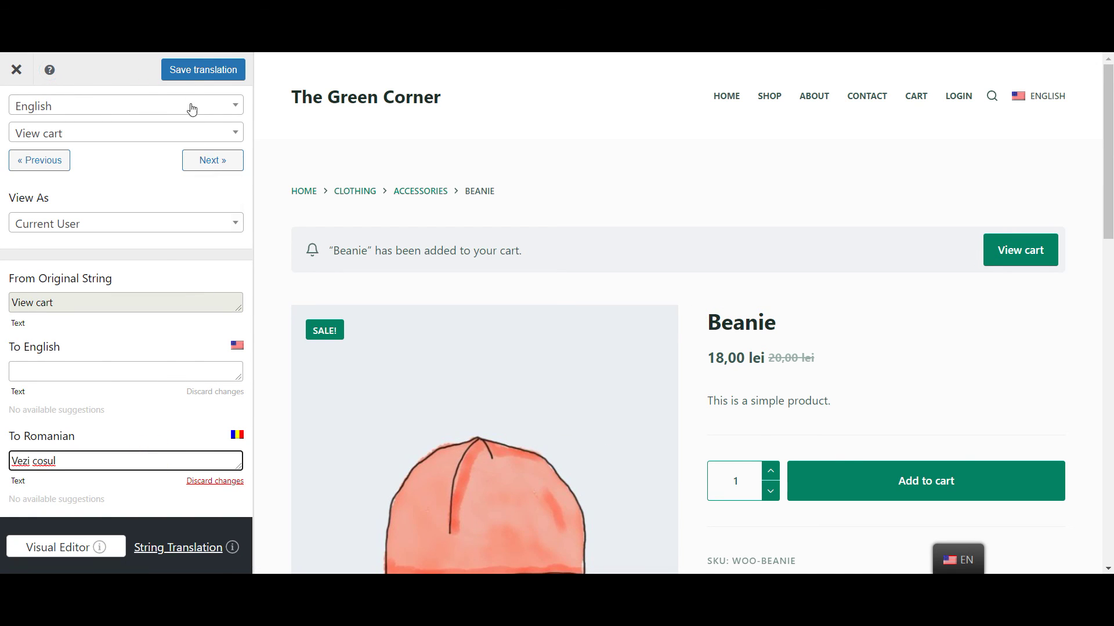
left_click(188, 69)
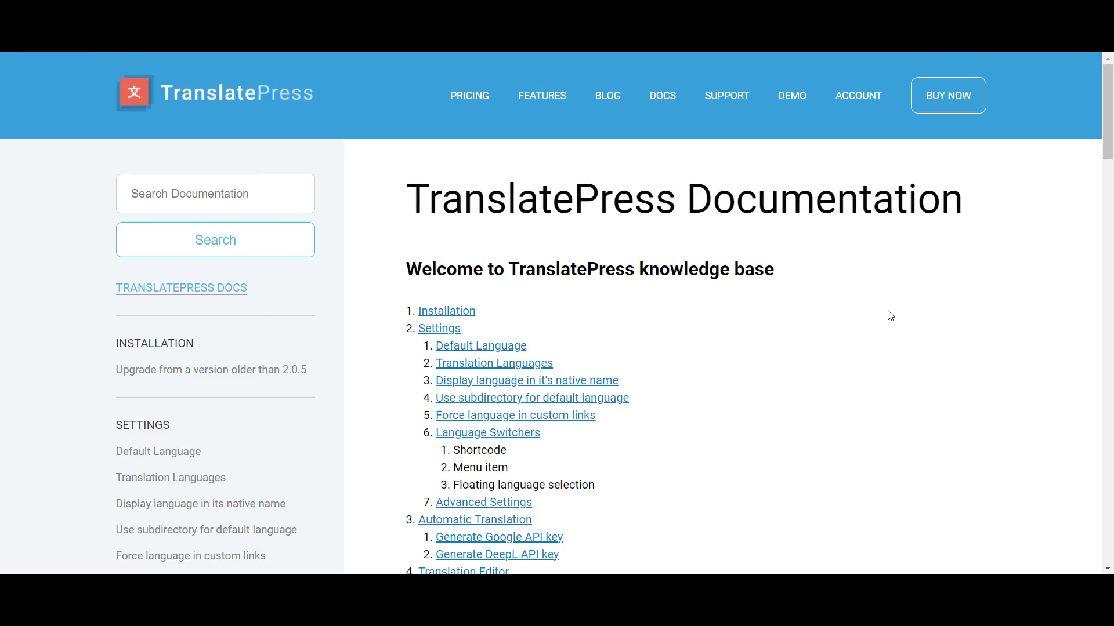
scroll(890, 315, "down", 15)
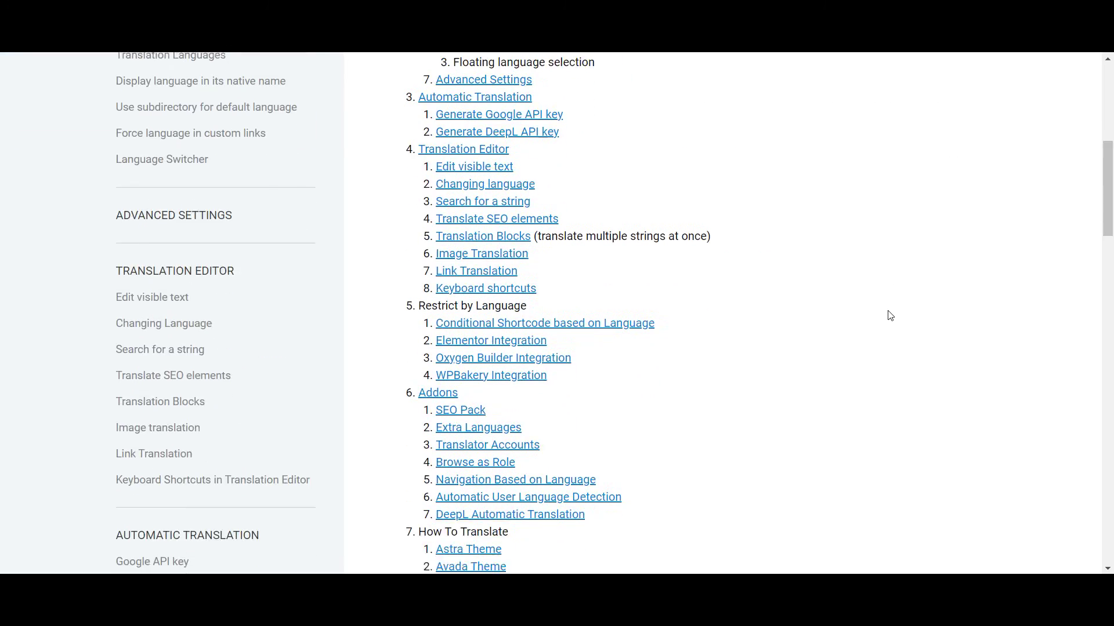
scroll(890, 315, "down", 8)
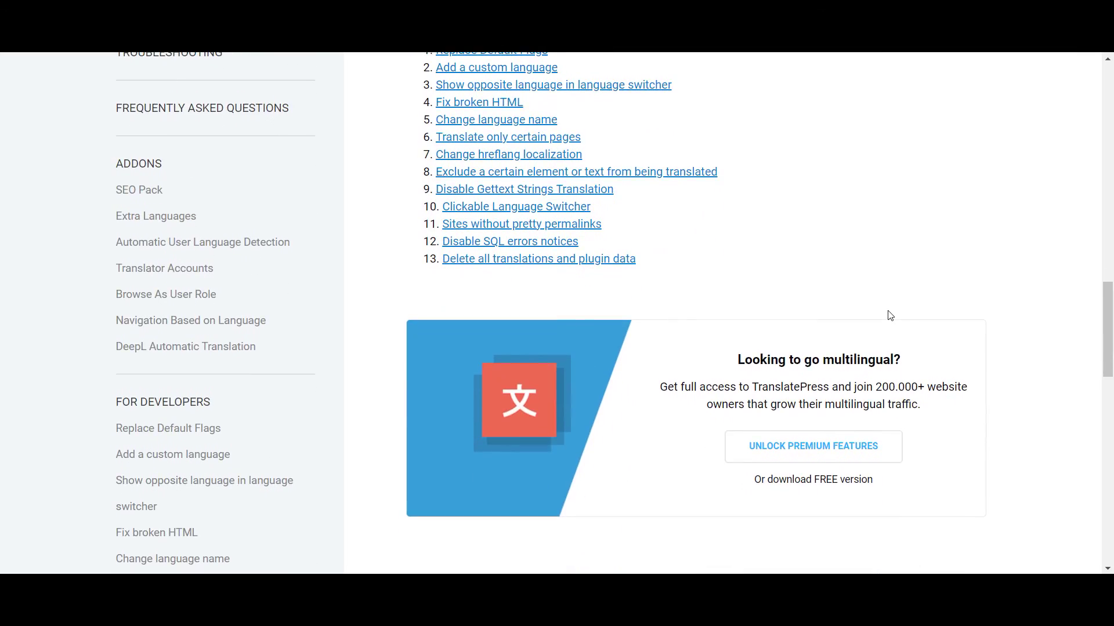
scroll(890, 315, "up", 20)
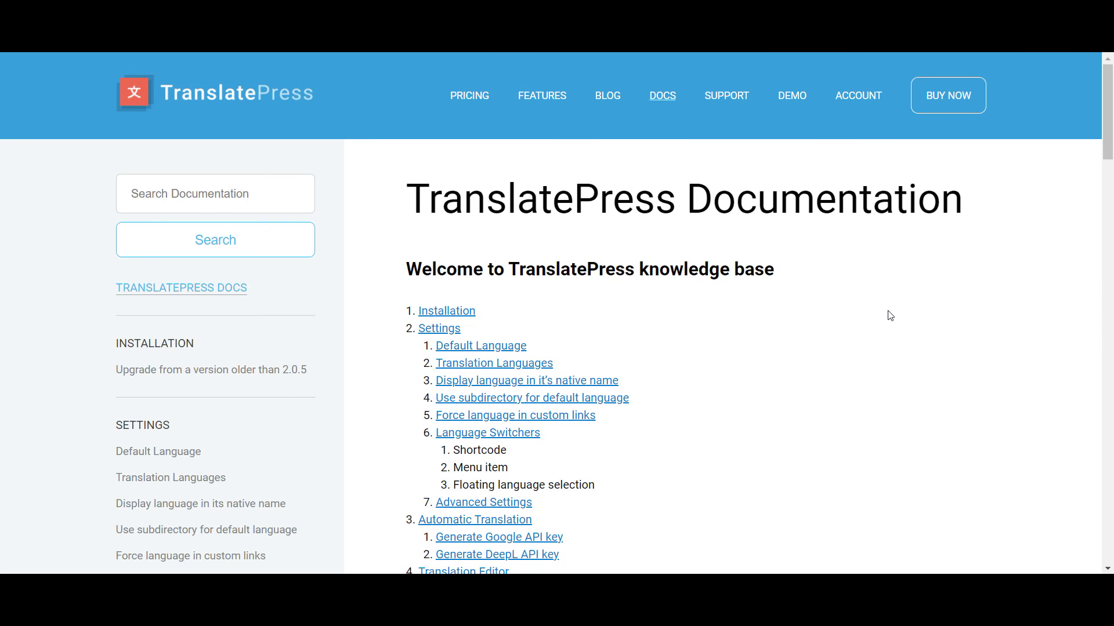